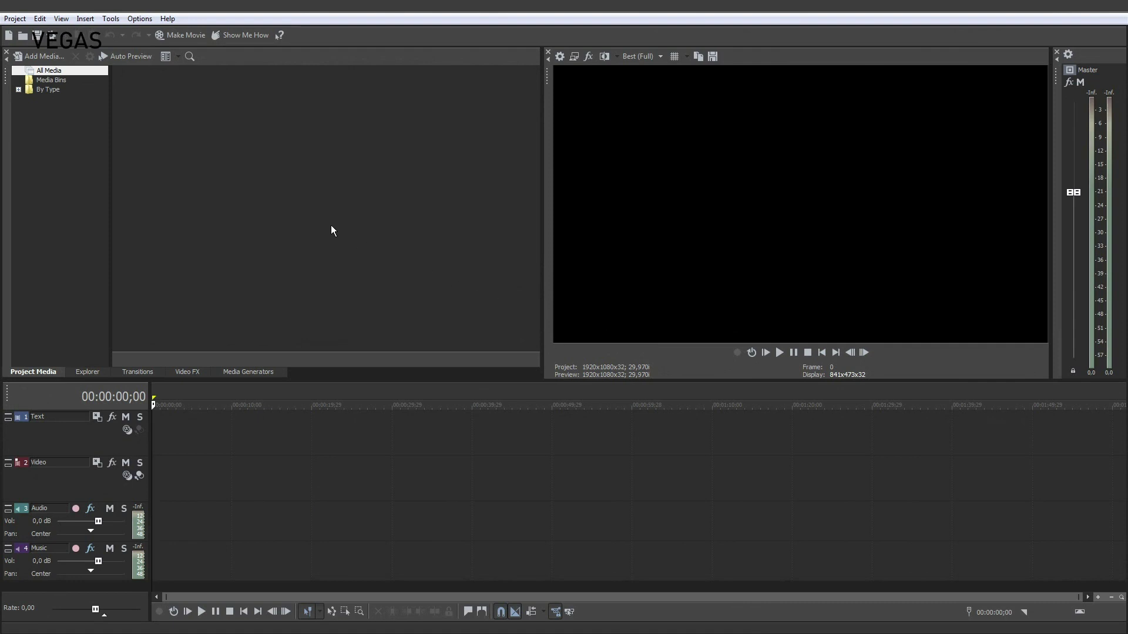
# - In Add Media, select all eleven files in Footage > Hiking, including Photo.jpg and Song.ogg
pyautogui.click(52, 58)
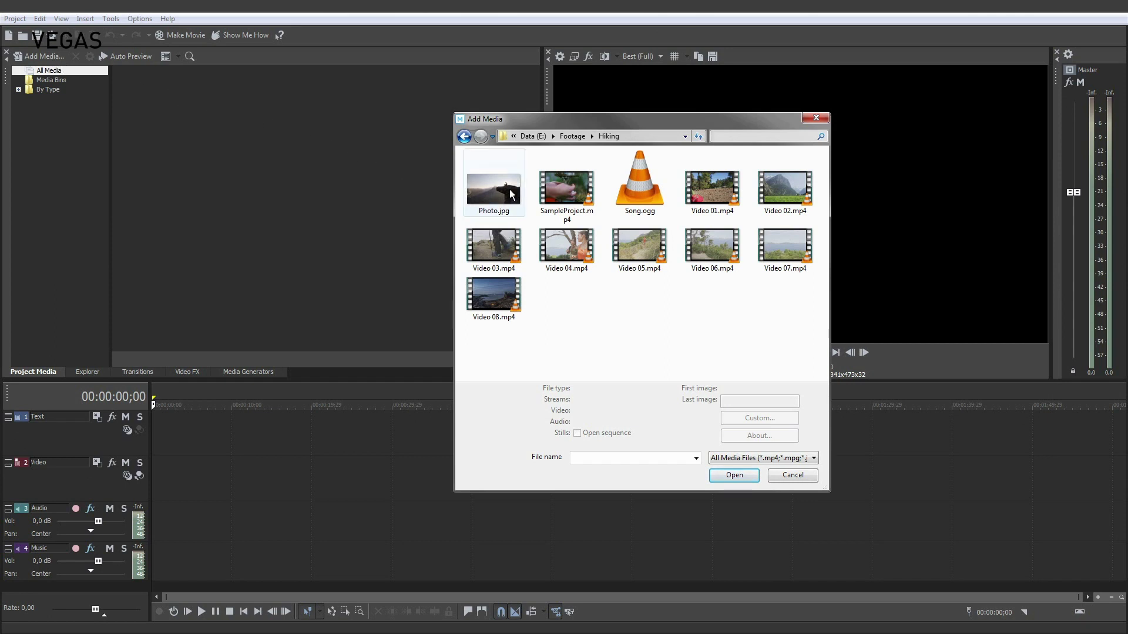
pyautogui.click(713, 191)
pyautogui.keyDown('ctrl'); pyautogui.click(787, 204); pyautogui.keyUp('ctrl')
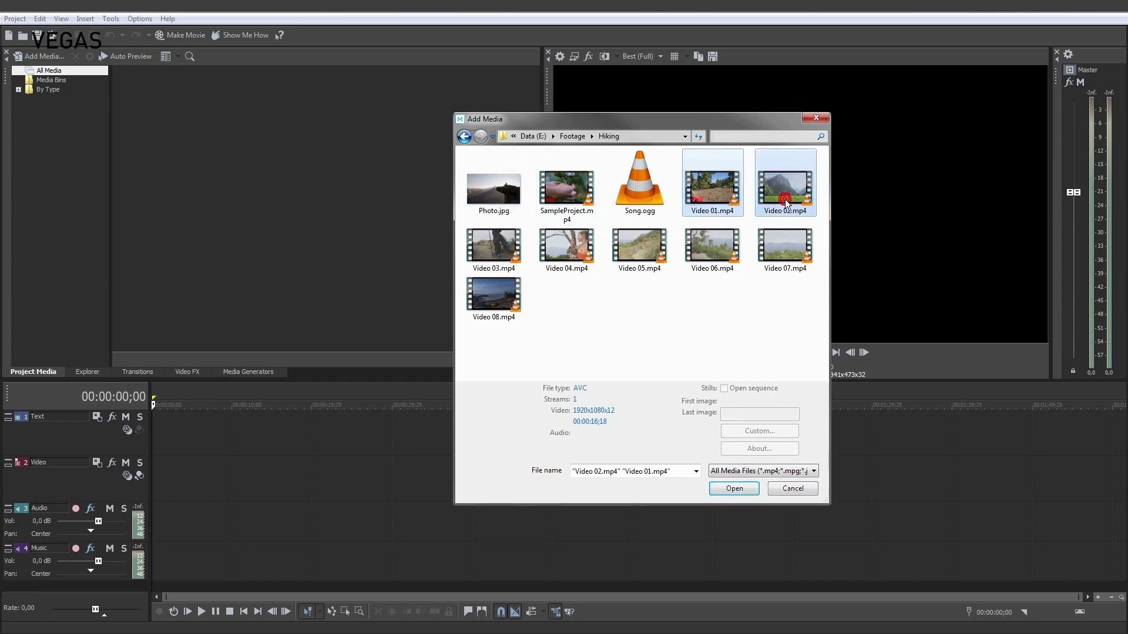
pyautogui.keyDown('ctrl'); pyautogui.click(511, 202); pyautogui.keyUp('ctrl')
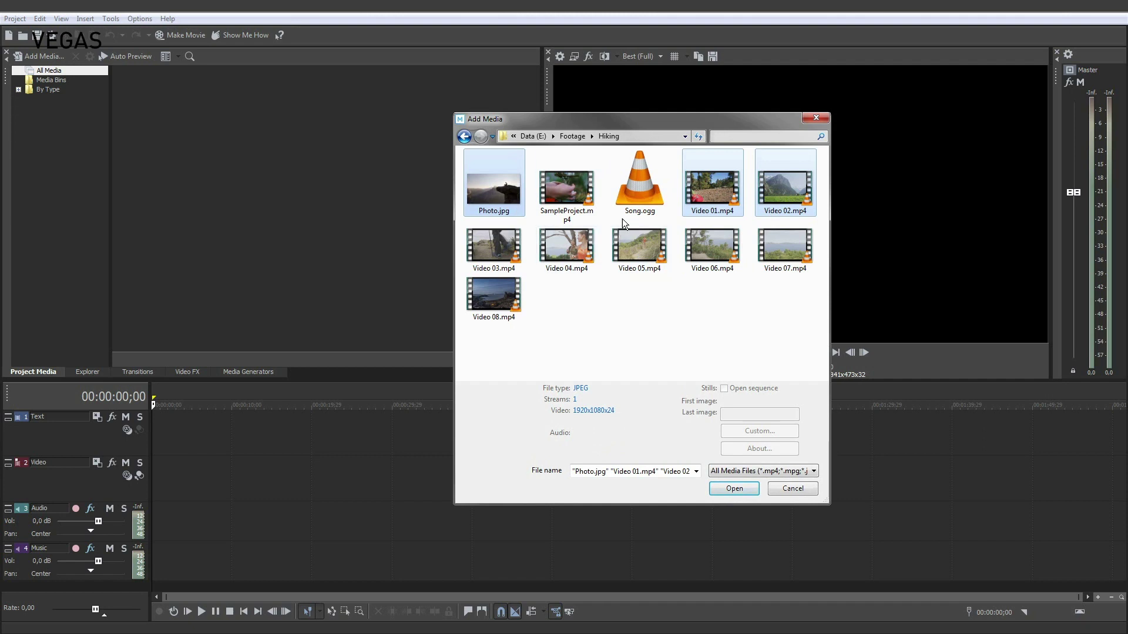
pyautogui.keyDown('ctrl'); pyautogui.click(632, 205); pyautogui.keyUp('ctrl')
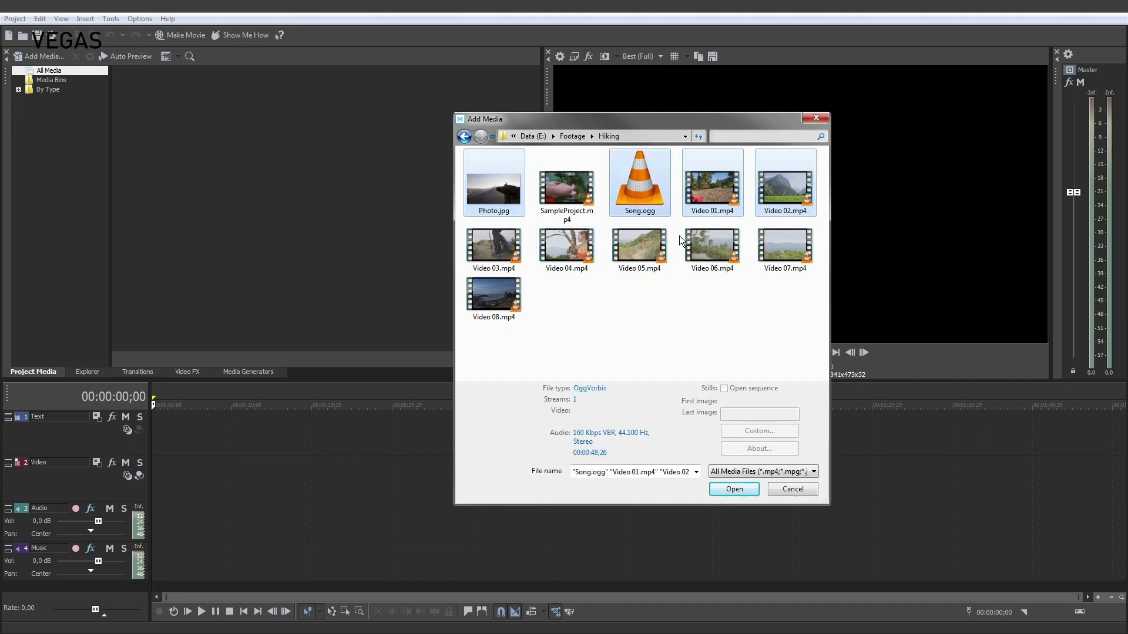
pyautogui.moveTo(798, 345); pyautogui.dragTo(464, 151)
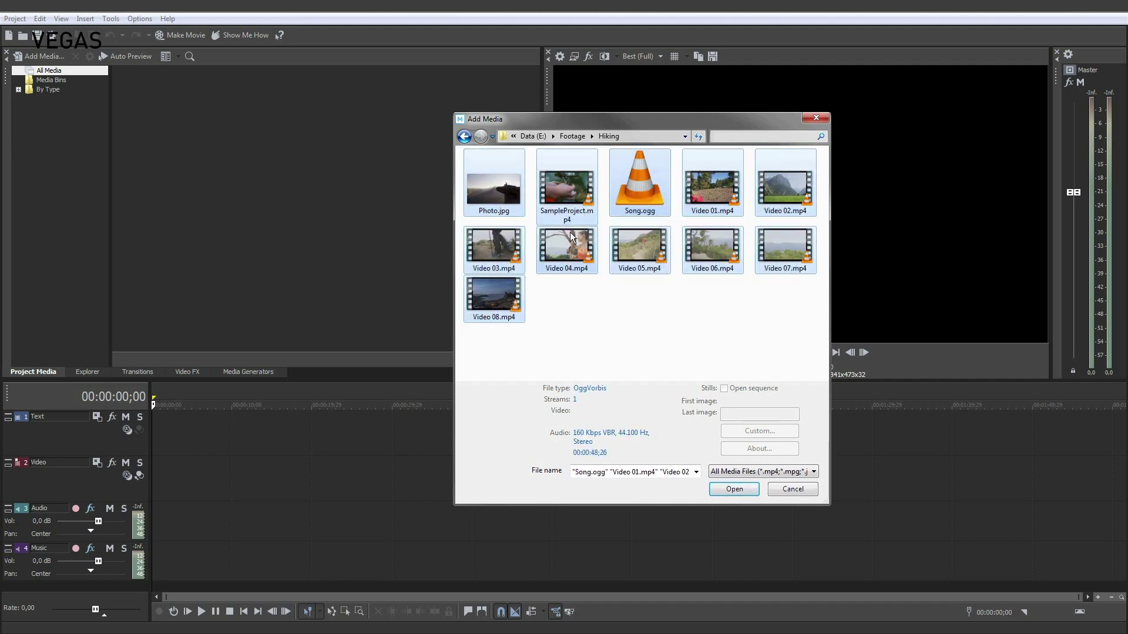
# - Import the selected Hiking files, then filter Project Media By Type: Audio, Video, then Stills
pyautogui.click(743, 491)
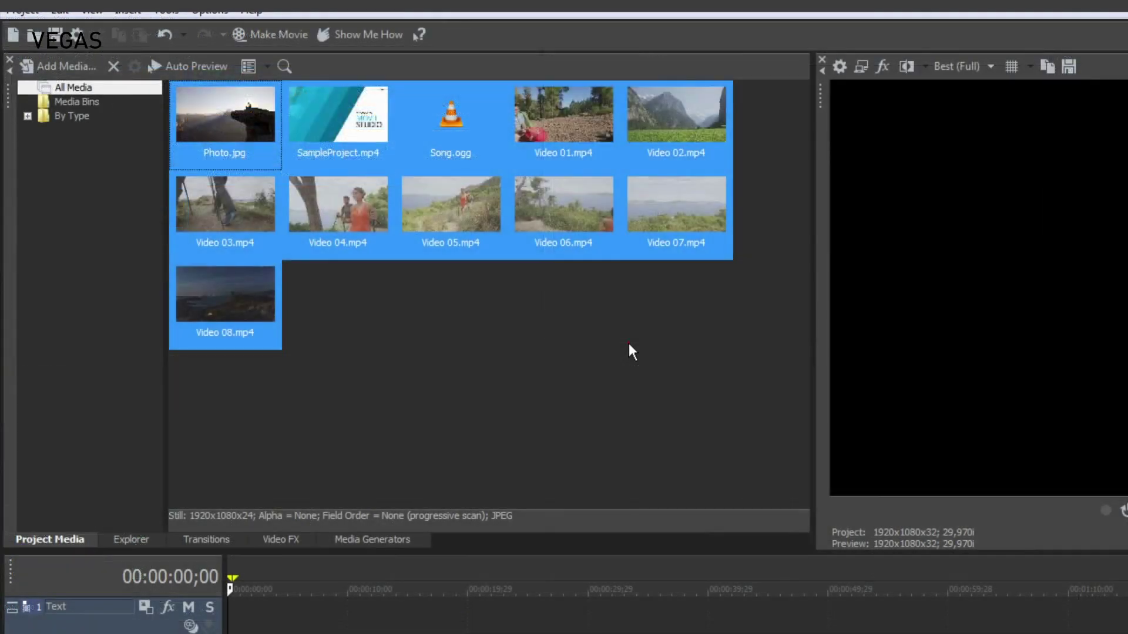
pyautogui.click(629, 344)
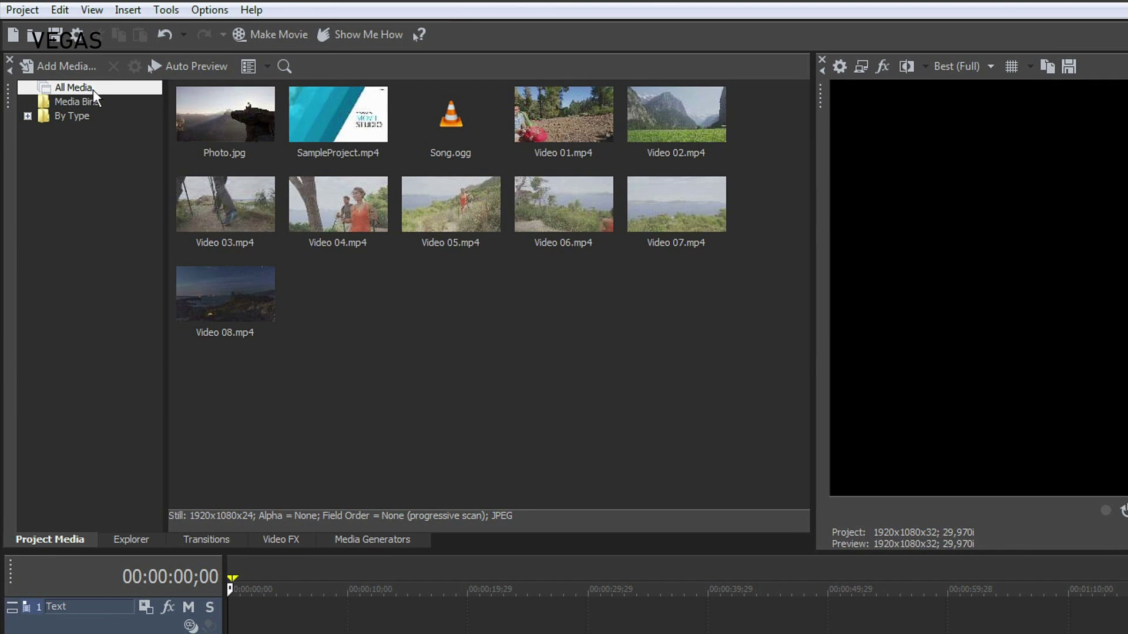
pyautogui.click(28, 116)
pyautogui.click(65, 129)
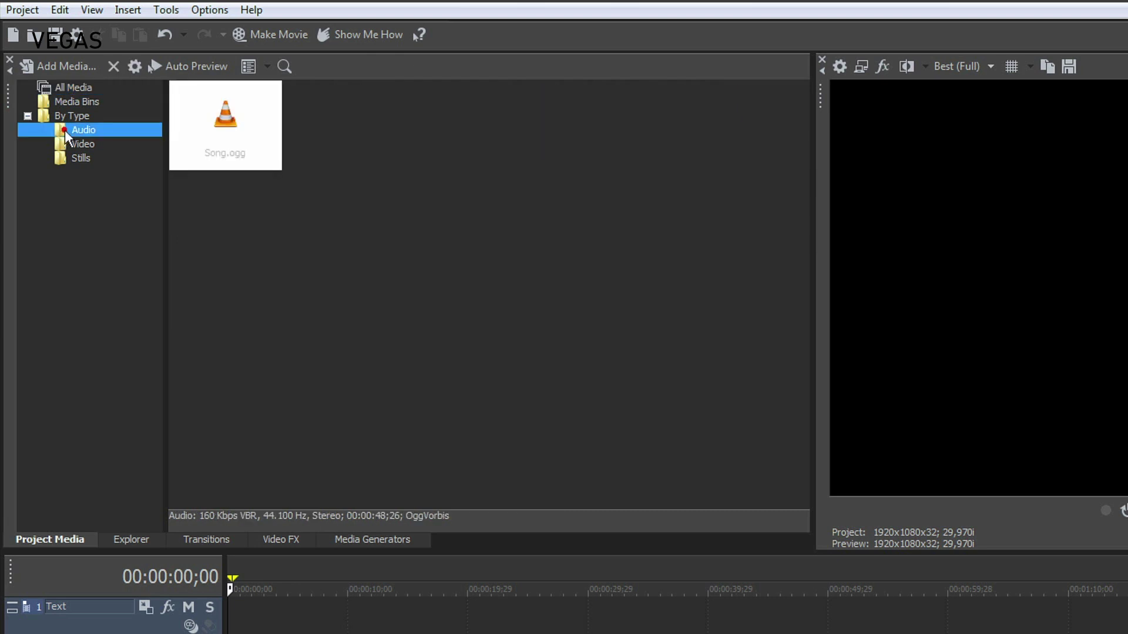
pyautogui.click(71, 143)
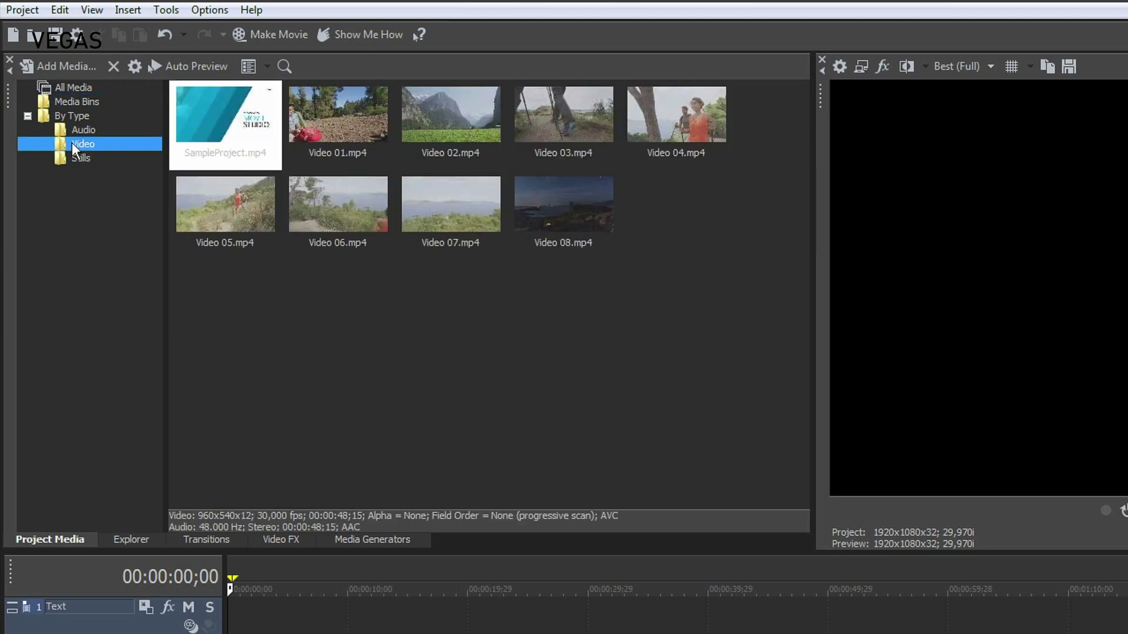
pyautogui.click(76, 156)
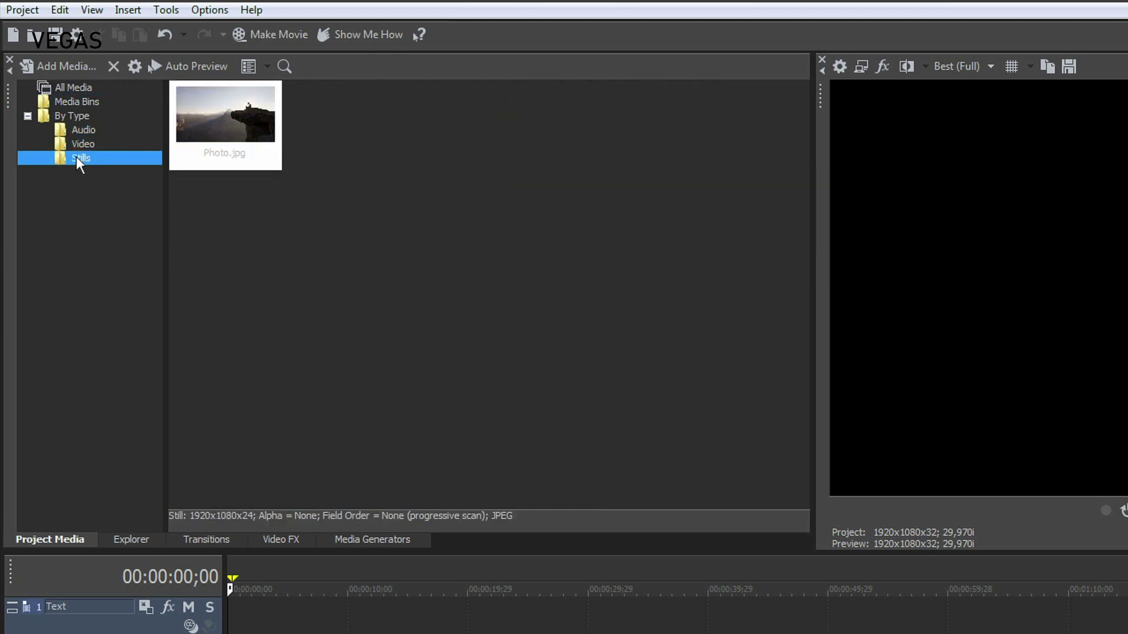
# - Show All Media, enable Auto Preview, preview Video 01.mp4 and Video 02.mp4, then stop playback
pyautogui.click(73, 91)
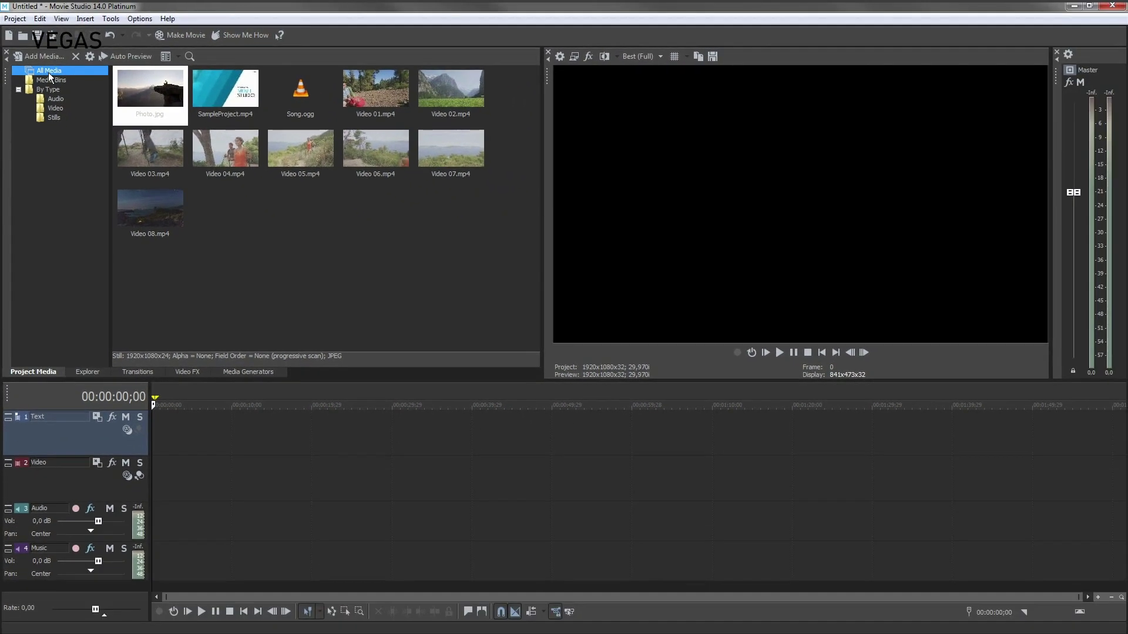
pyautogui.click(128, 58)
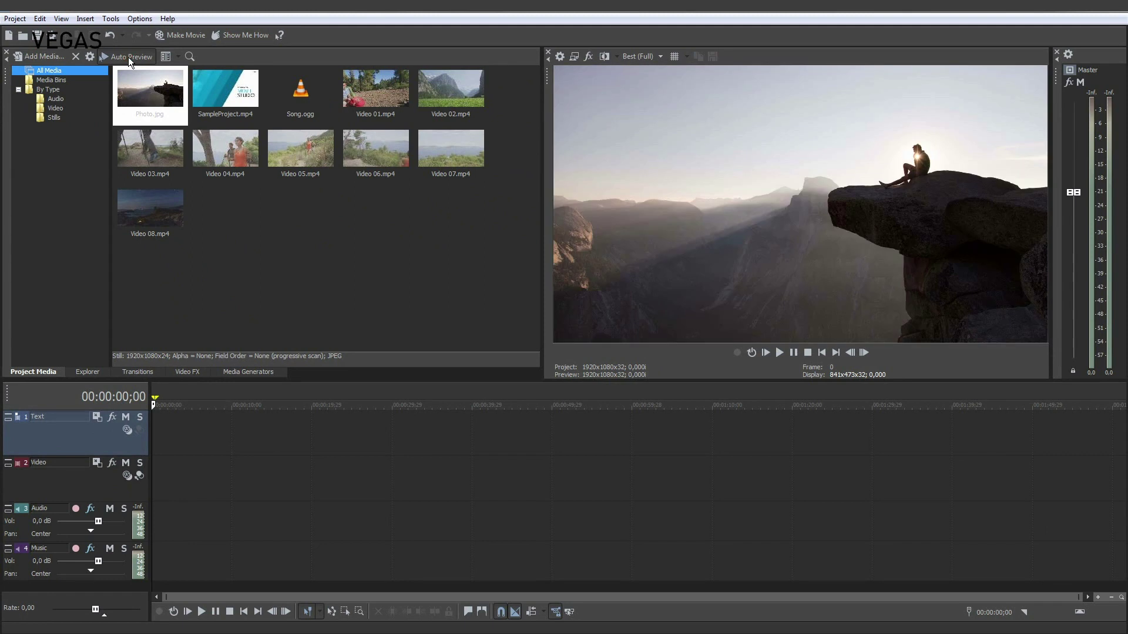
pyautogui.click(376, 96)
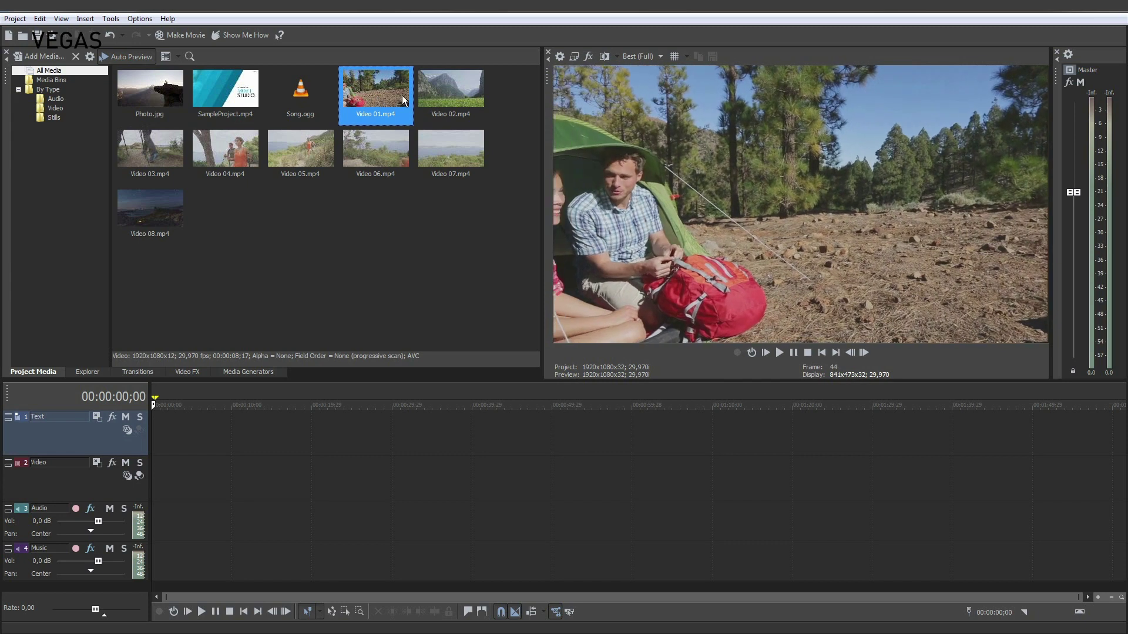
pyautogui.click(447, 93)
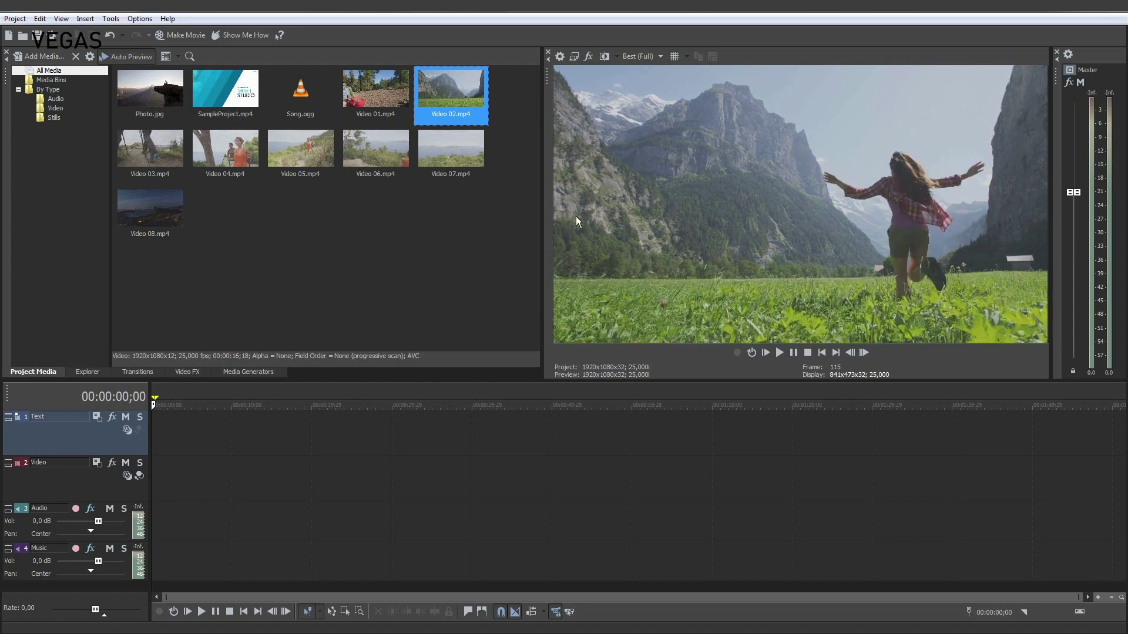
pyautogui.click(806, 352)
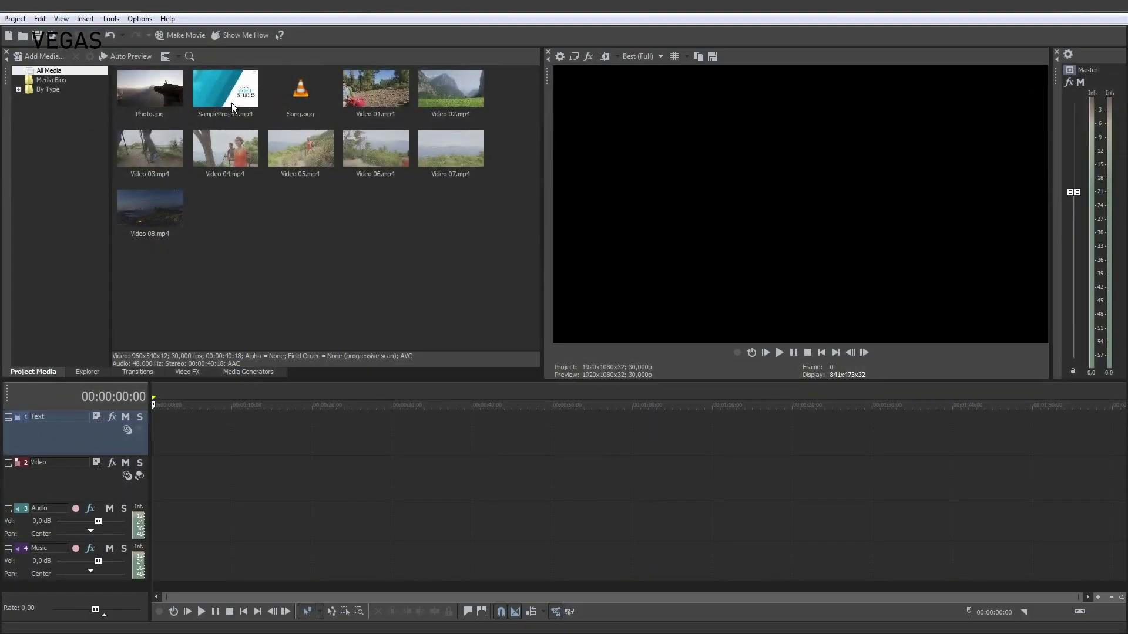
# - Drop SampleProject.mp4 at the timeline start, select its Video and Audio tracks, and add Song.ogg to Music
pyautogui.moveTo(225, 91); pyautogui.dragTo(155, 479)
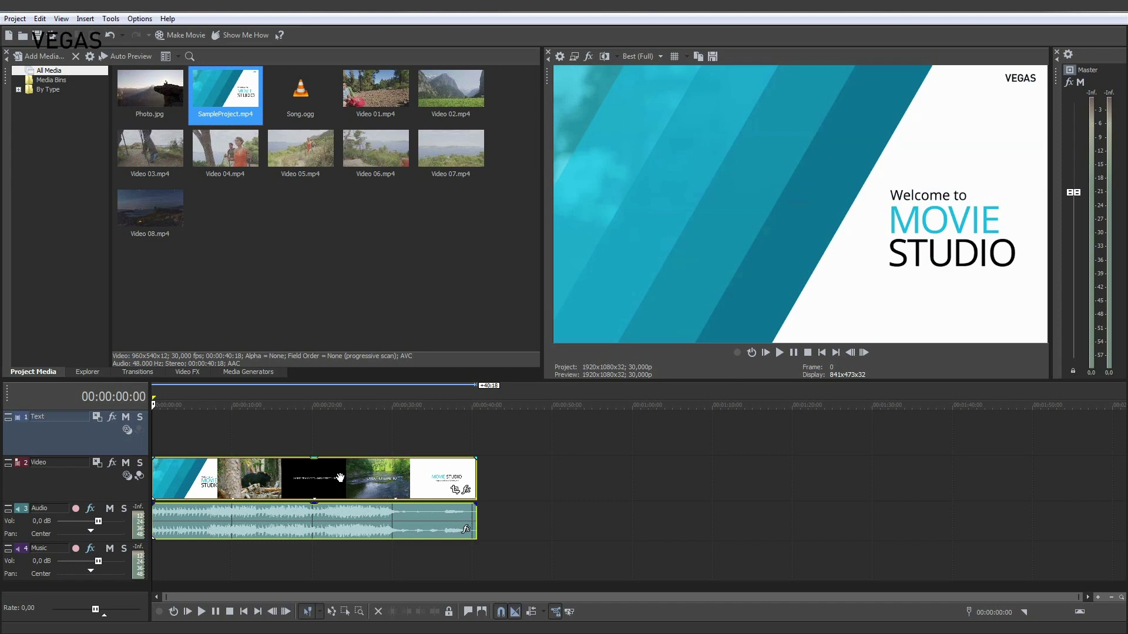
pyautogui.click(78, 483)
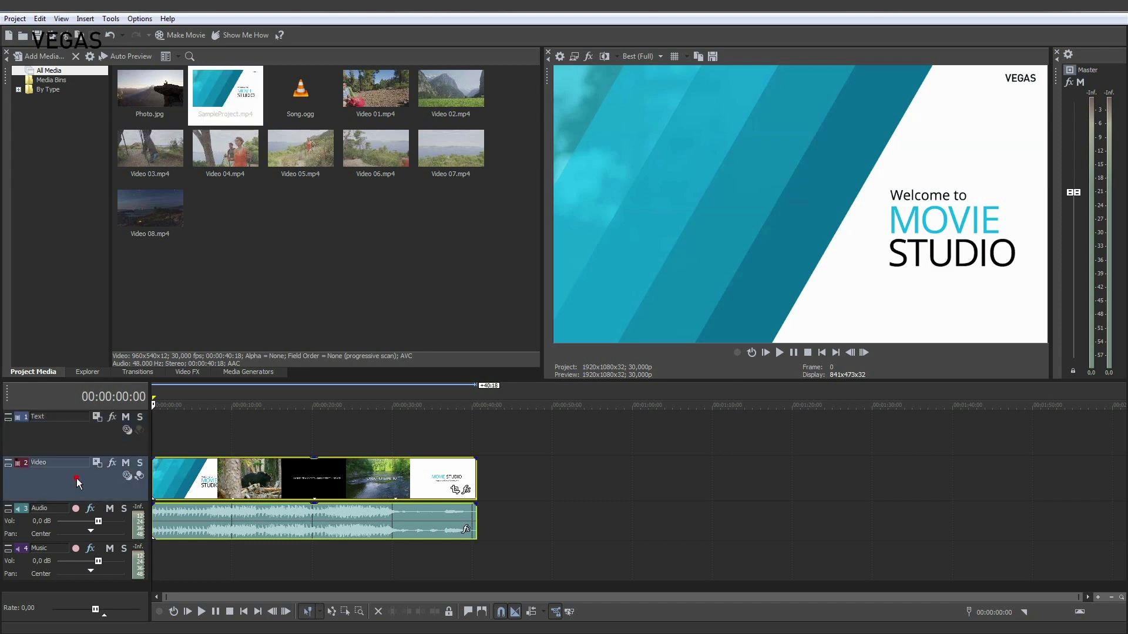
pyautogui.click(48, 521)
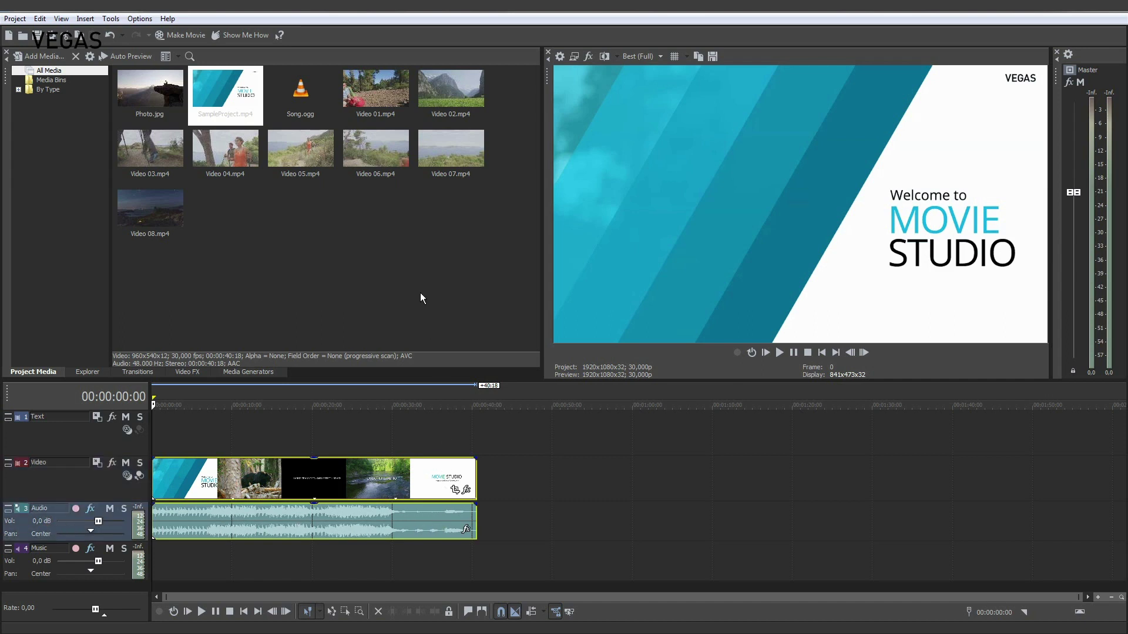
pyautogui.click(302, 99)
pyautogui.moveTo(300, 98); pyautogui.dragTo(158, 557)
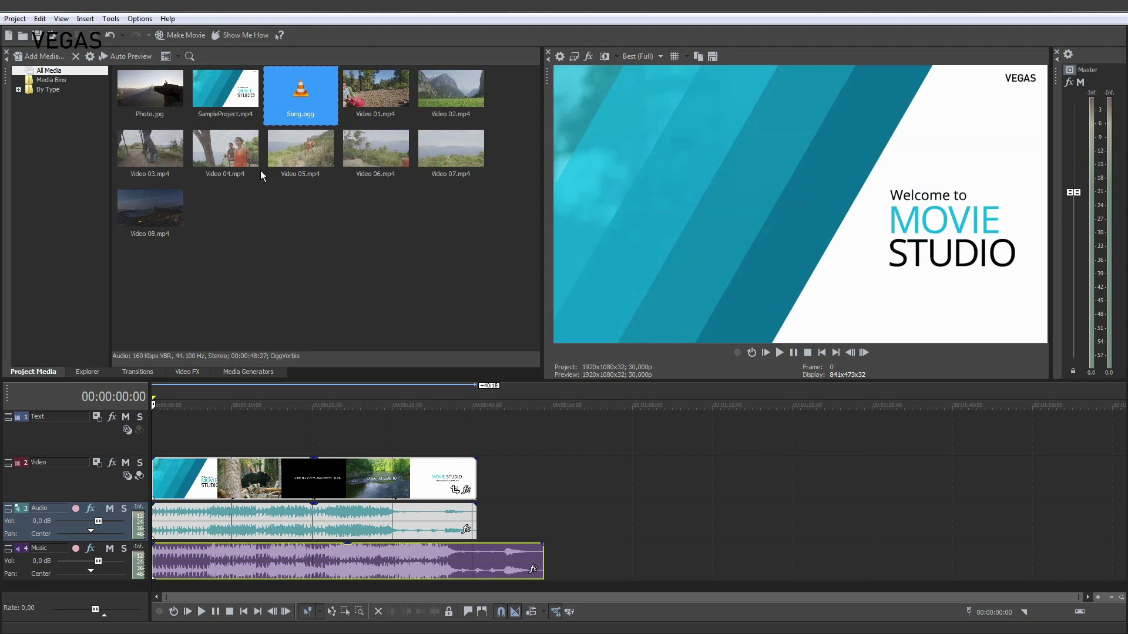
# - Place Video 04.mp4 on the Video track after the first clip, then open the Insert menu
pyautogui.moveTo(261, 175); pyautogui.dragTo(488, 483)
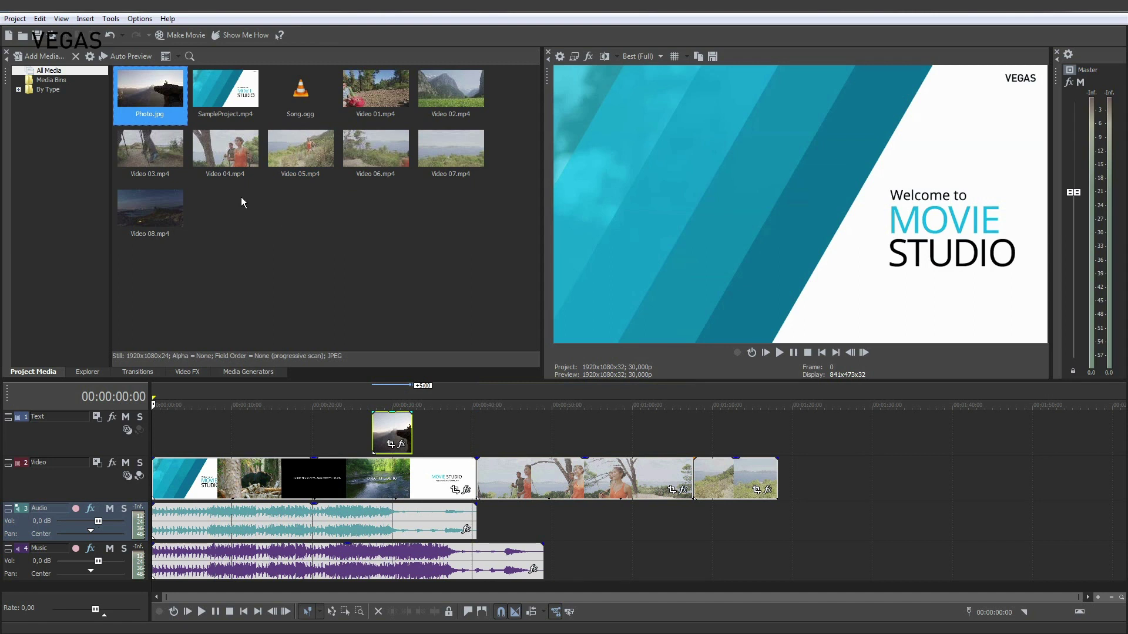
pyautogui.click(91, 22)
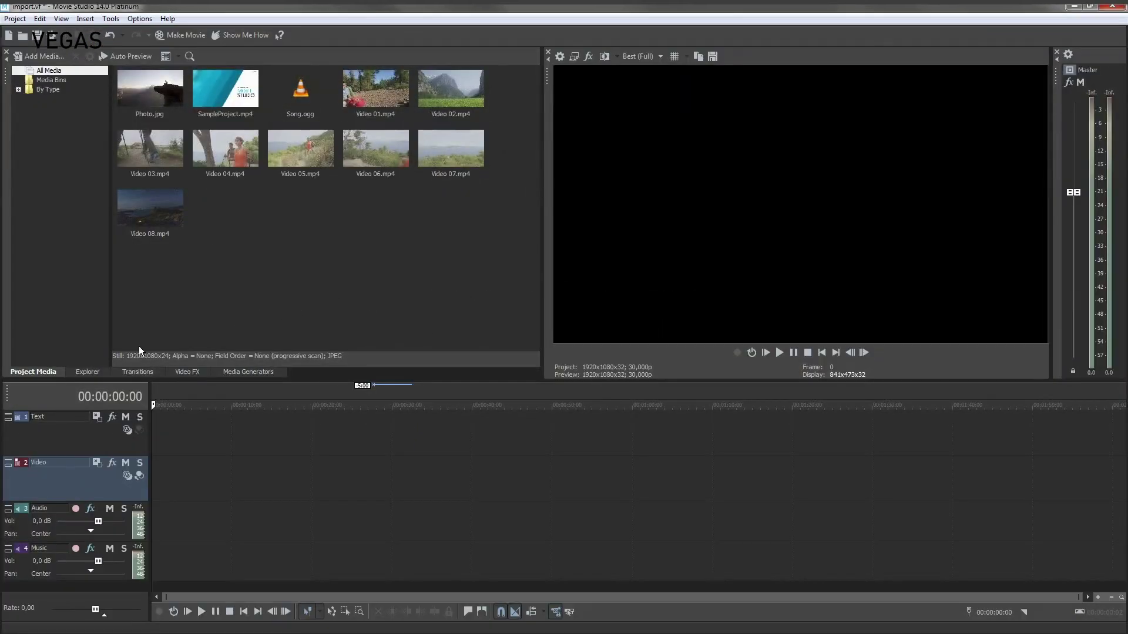
# - In Explorer, browse the Footage subfolders and drop a Snowboarding clip on the timeline
pyautogui.click(88, 372)
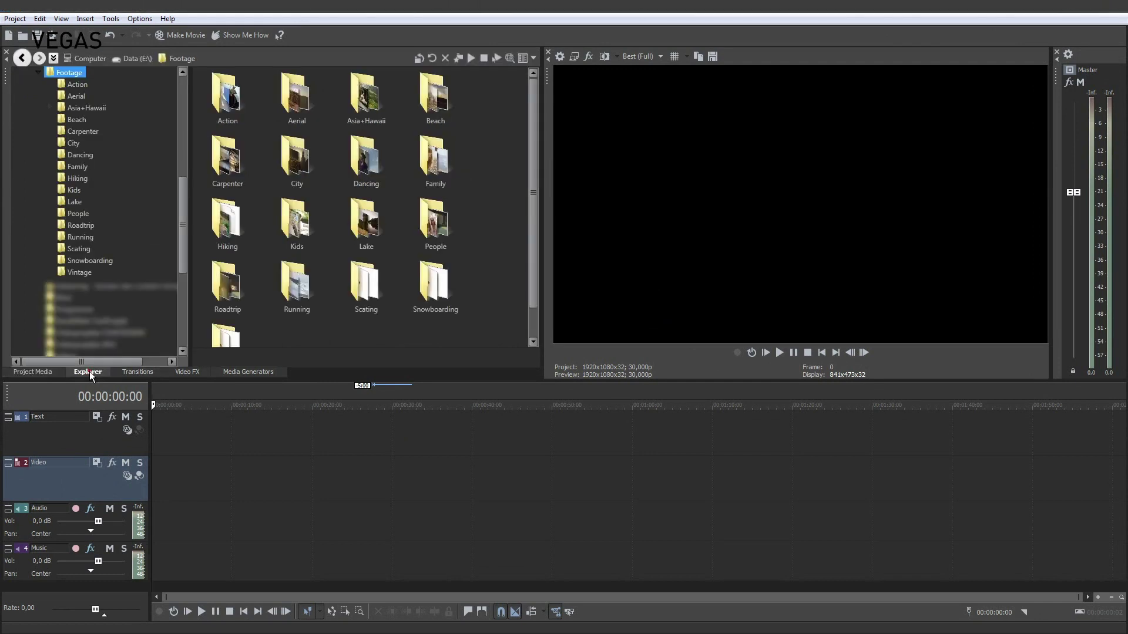
pyautogui.click(72, 85)
pyautogui.click(69, 109)
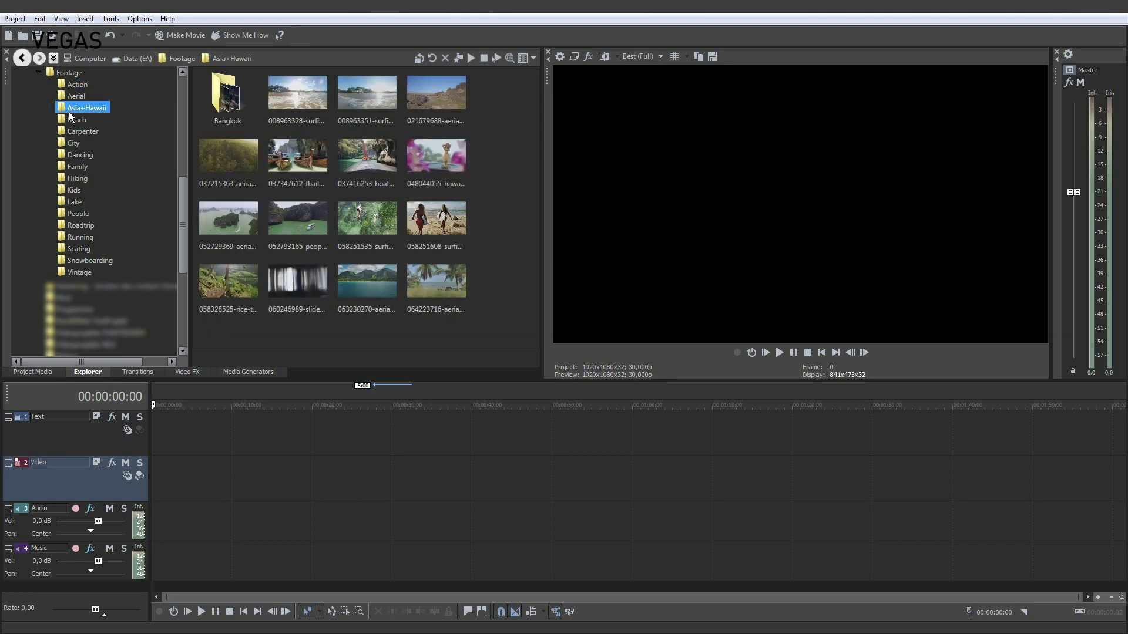
pyautogui.click(77, 179)
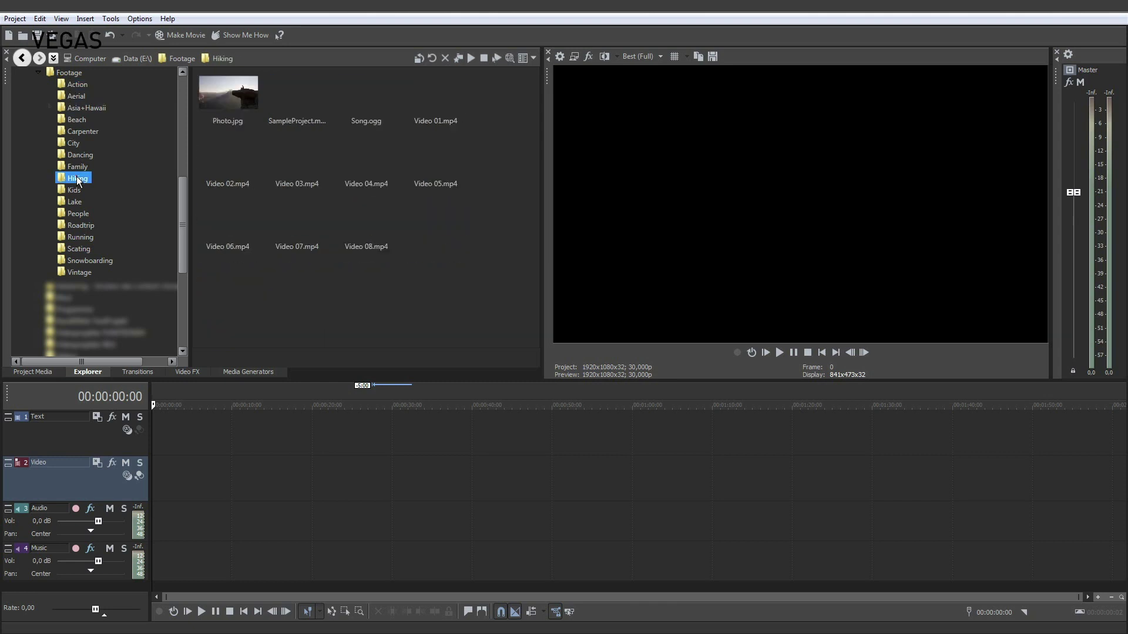
pyautogui.click(78, 223)
pyautogui.click(82, 259)
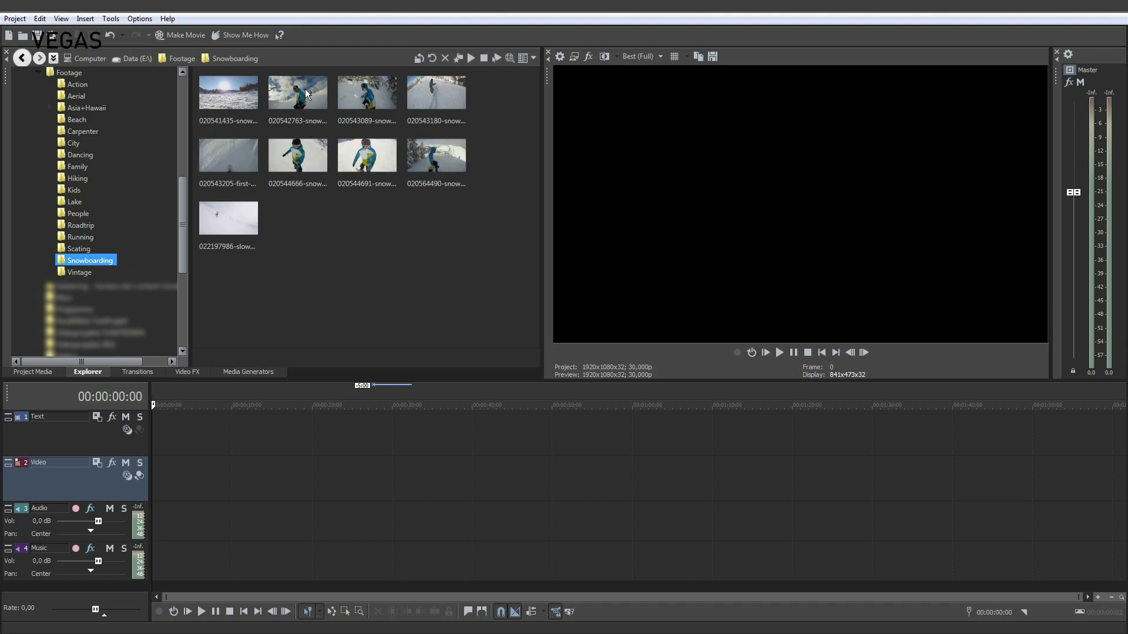
pyautogui.moveTo(305, 93); pyautogui.dragTo(157, 483)
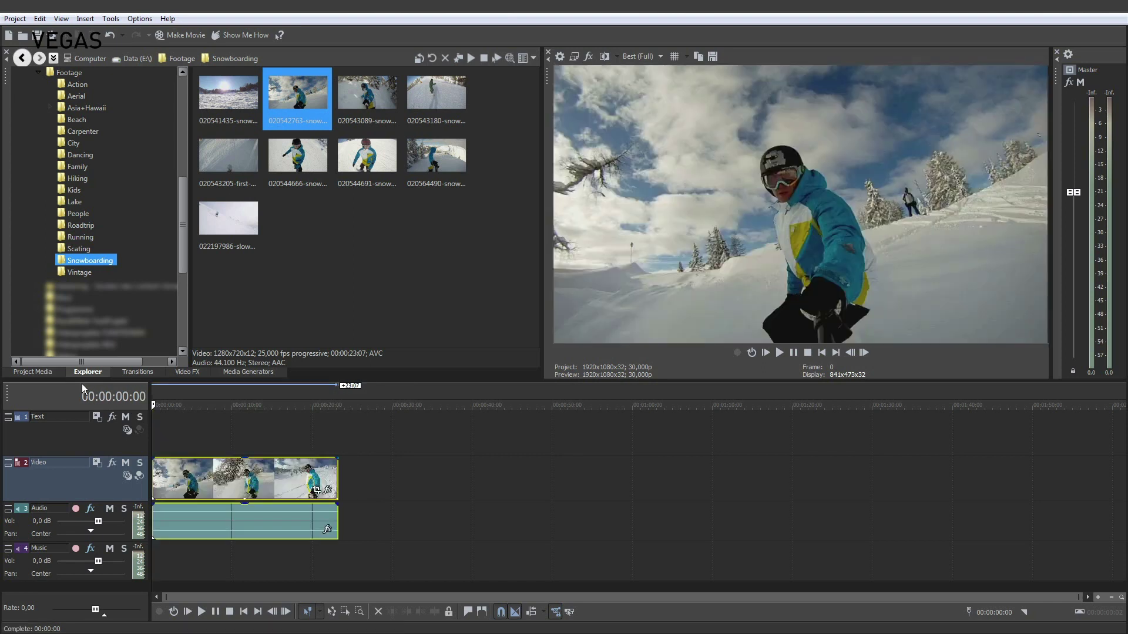
pyautogui.click(51, 372)
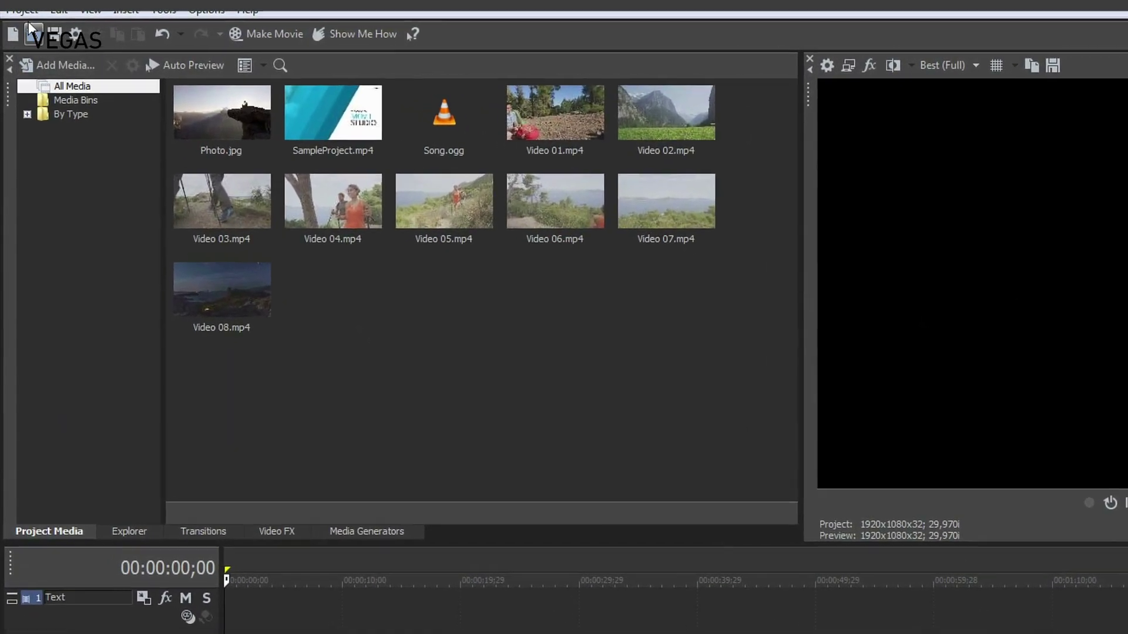
# - Use Project > Capture Video and confirm HDV as the capture format
pyautogui.click(27, 11)
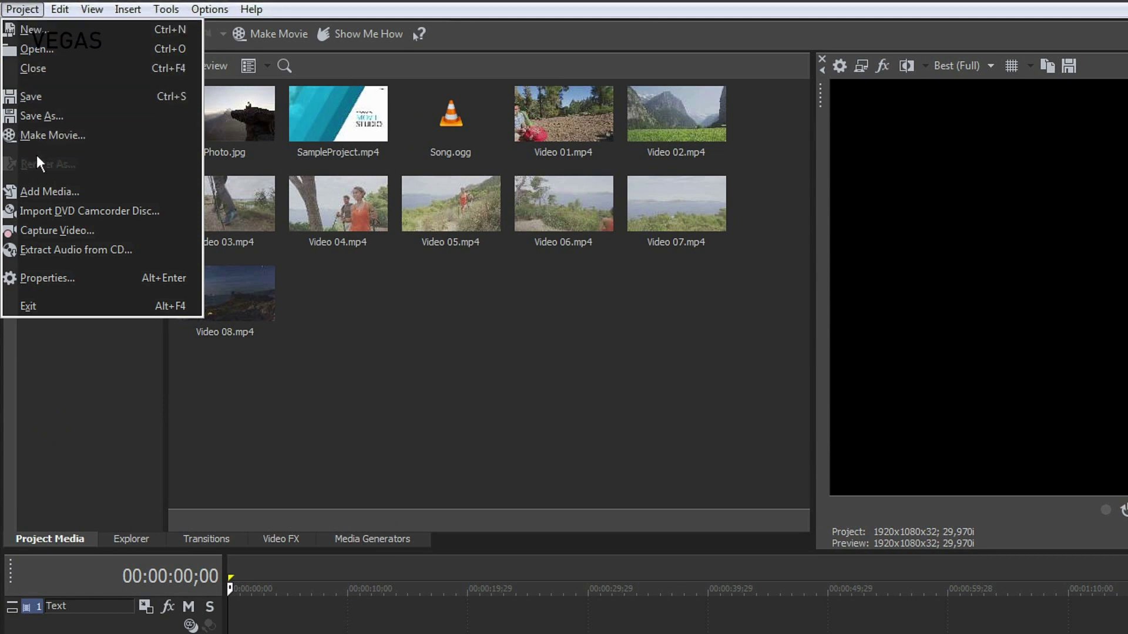
pyautogui.click(115, 230)
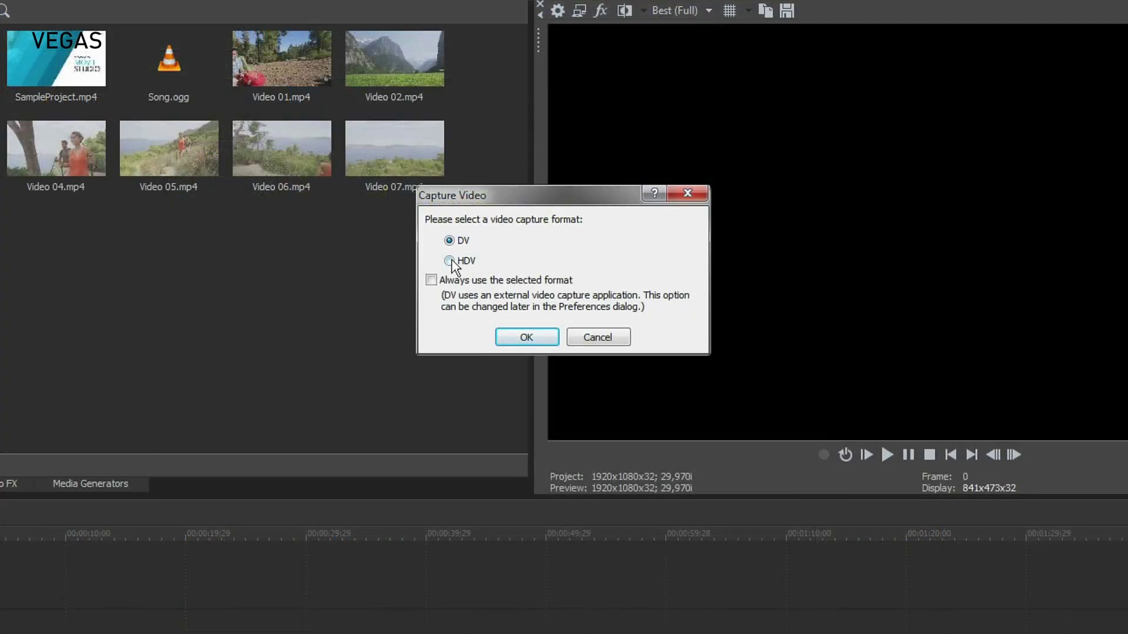
pyautogui.click(453, 263)
pyautogui.click(530, 338)
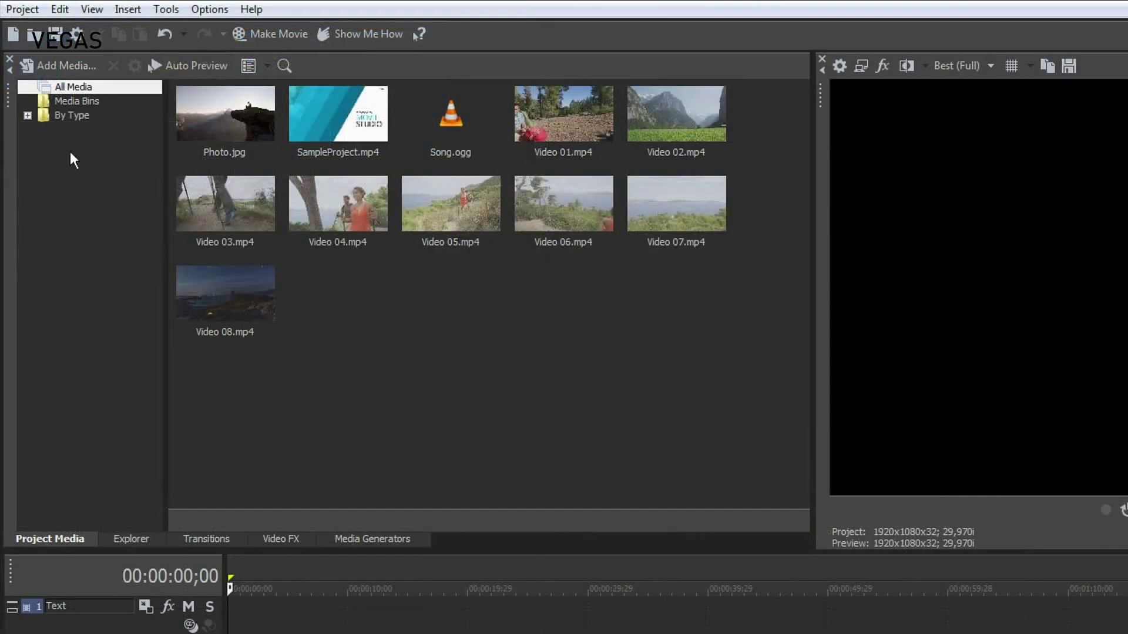
pyautogui.click(25, 12)
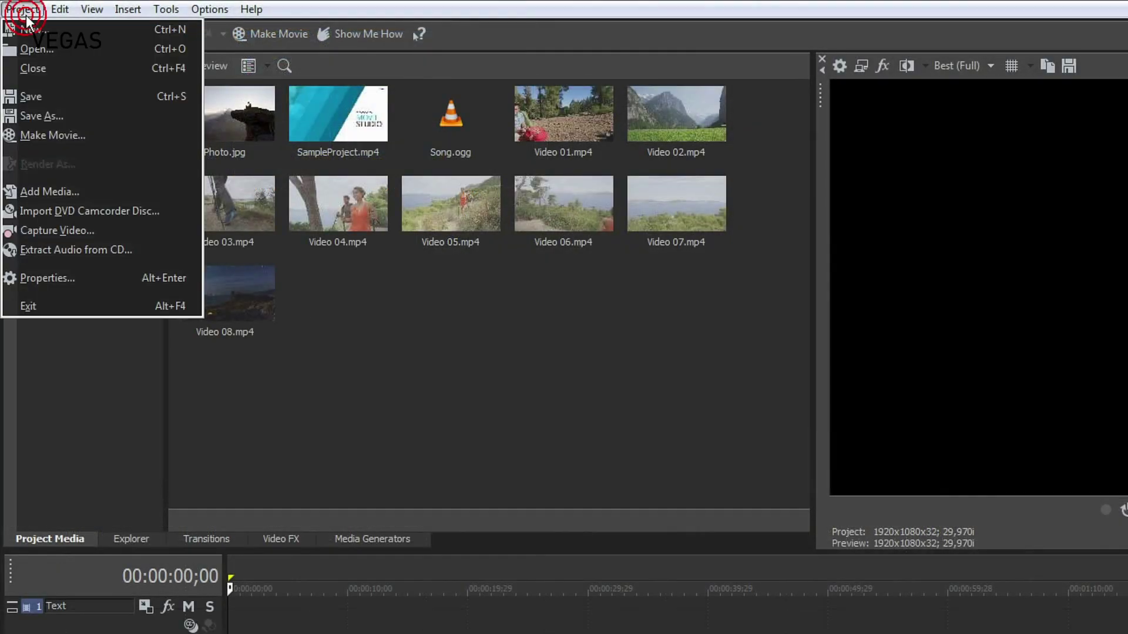